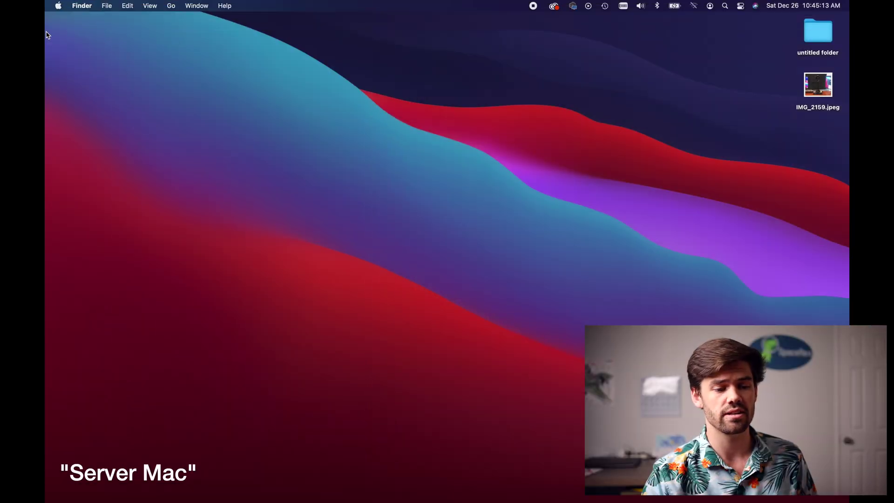
Step: Open System Preferences on the server Mac and check that Sharing shows File Sharing on
left_click(59, 5)
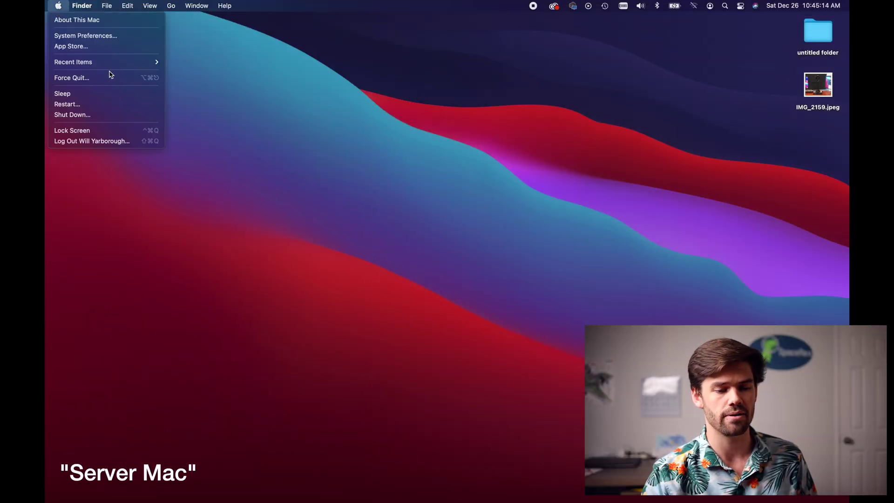
left_click(89, 36)
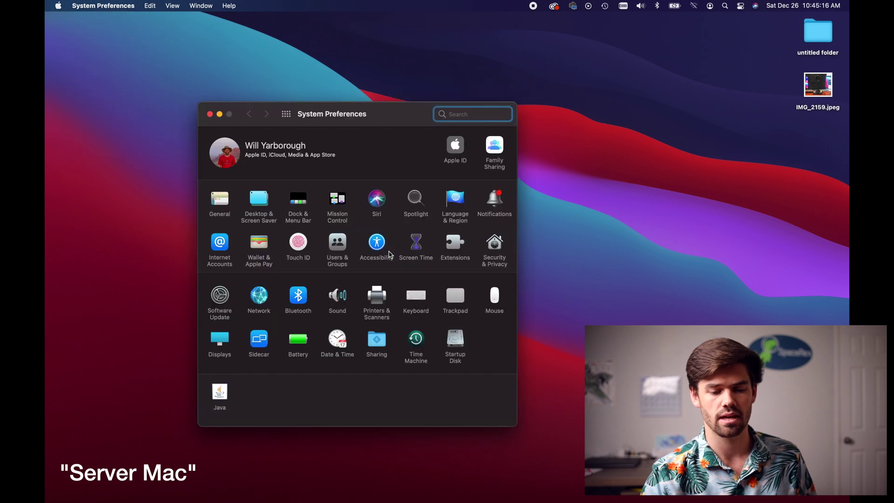
left_click(379, 340)
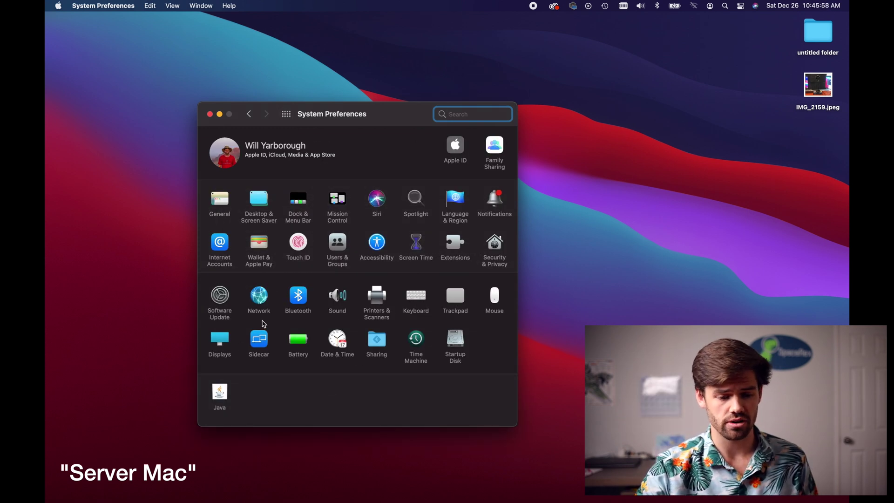
Step: Create a Thunderbolt Bridge service in the server Mac's Network pane, keeping the default name
left_click(259, 298)
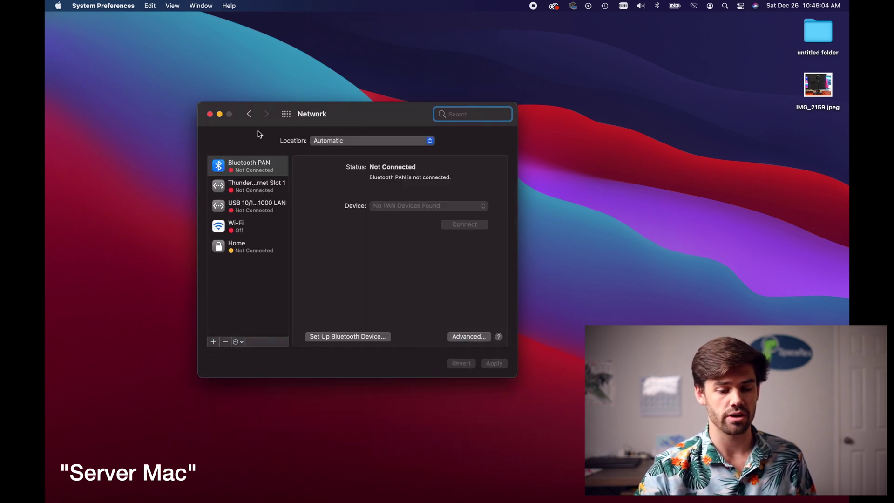
left_click(214, 344)
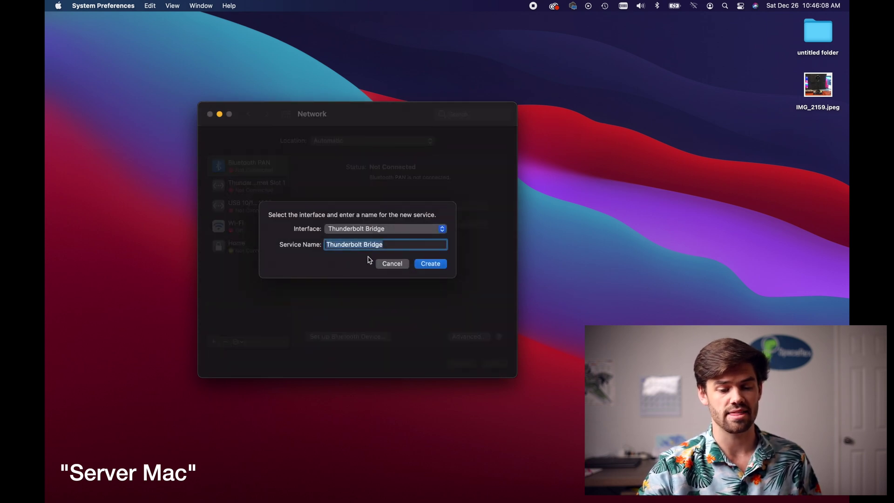
left_click(436, 264)
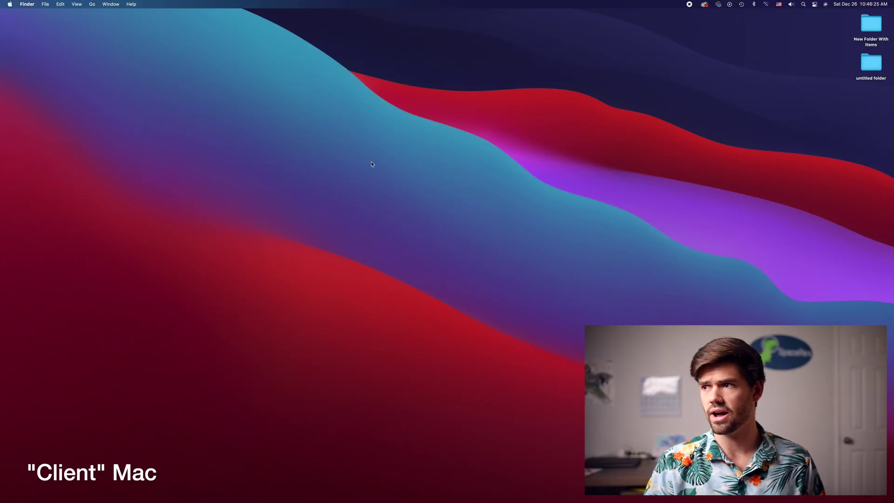
Step: From the Wi-Fi menu's Network Preferences, create a Thunderbolt Bridge service on the client Mac
left_click(766, 5)
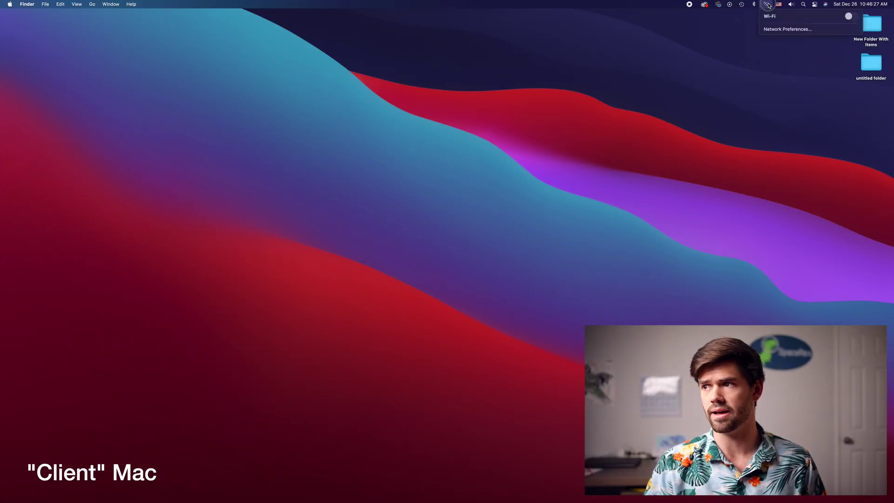
left_click(777, 28)
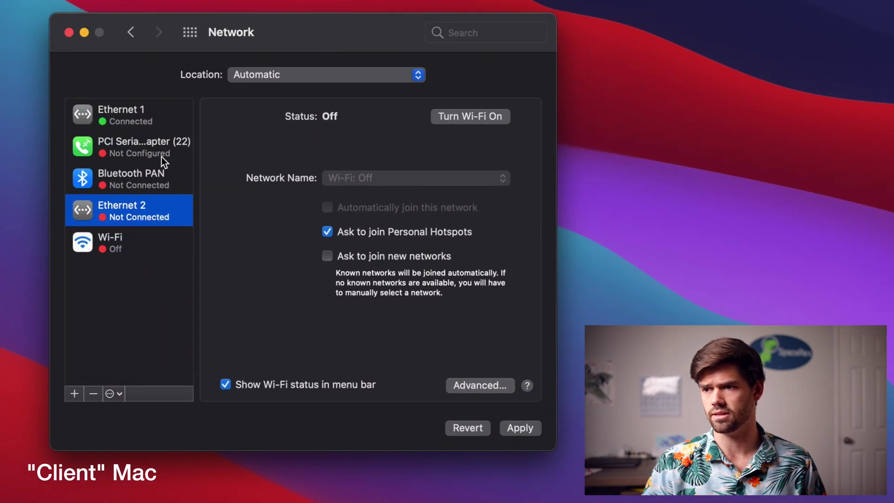
left_click(74, 394)
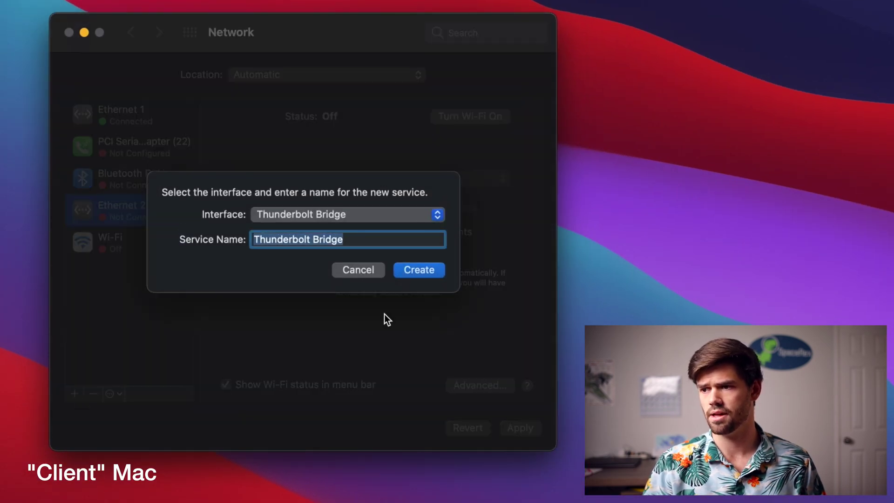
left_click(418, 272)
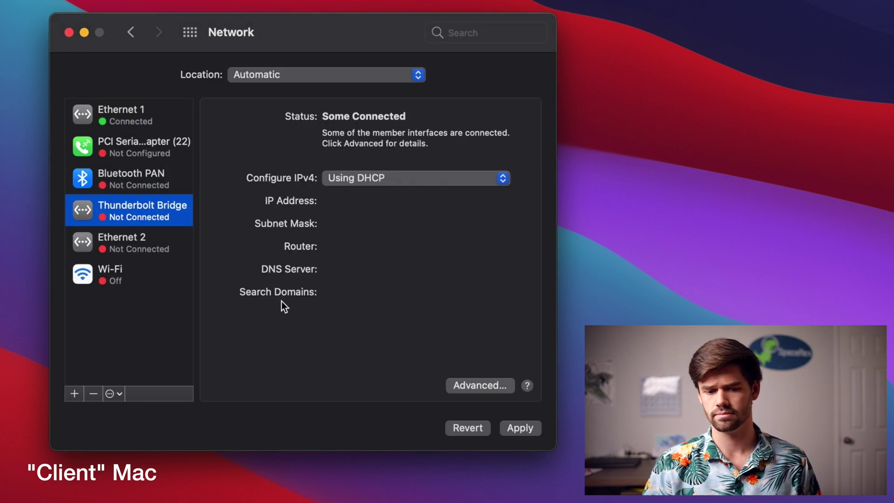
Step: Select the connection status explanation, then show the Thunderbolt Bridge connection details
left_click_drag(437, 142, 293, 135)
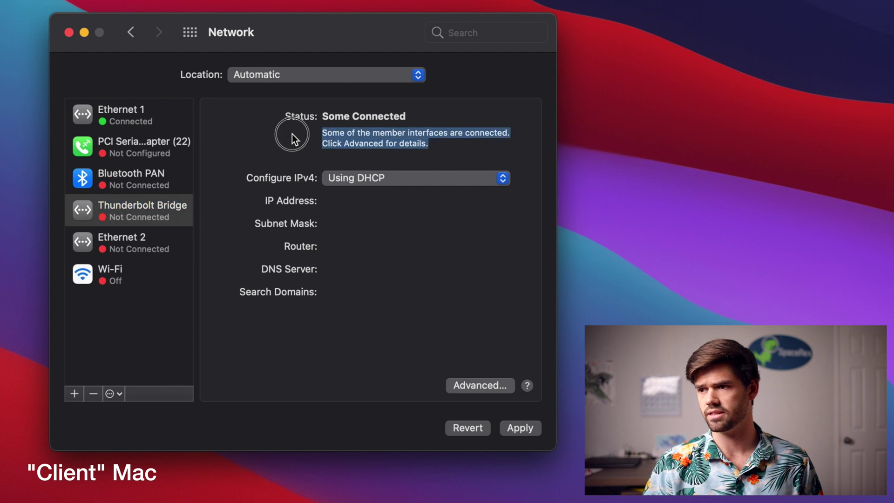
left_click(403, 138)
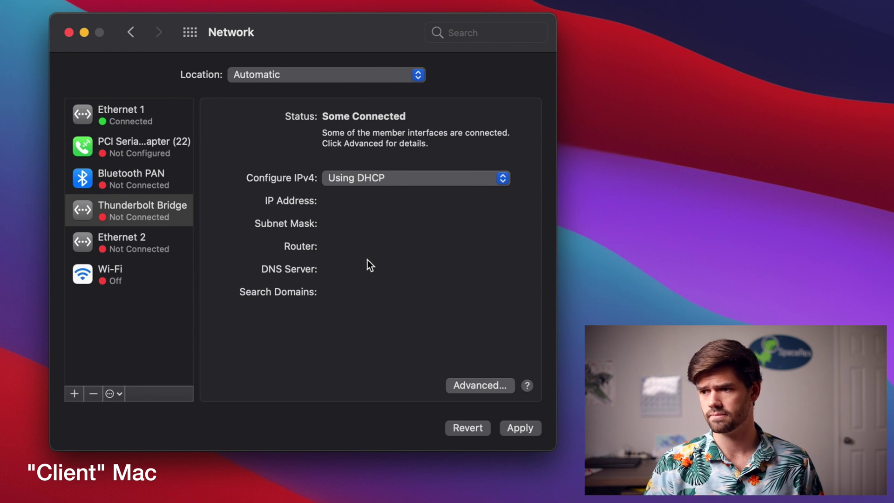
left_click(118, 224)
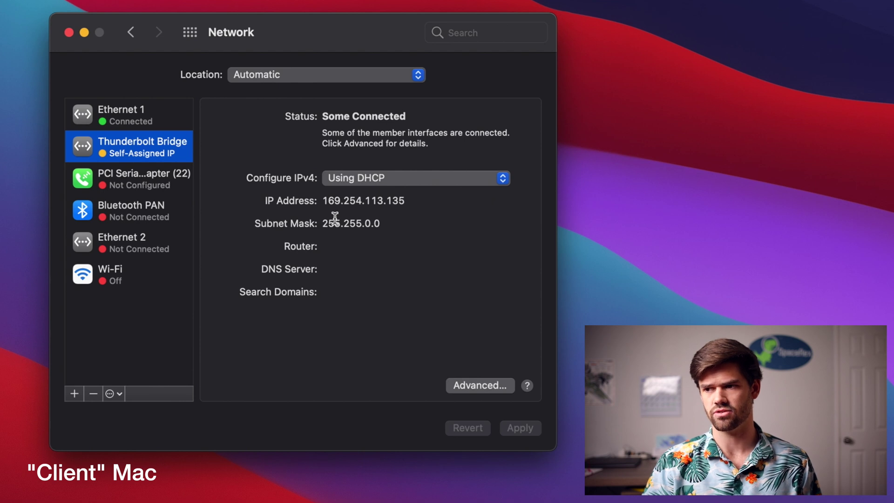
Step: Confirm the self-assigned IP 169.254.113.135 with subnet 255.255.0.0, then close Network preferences
left_click(577, 261)
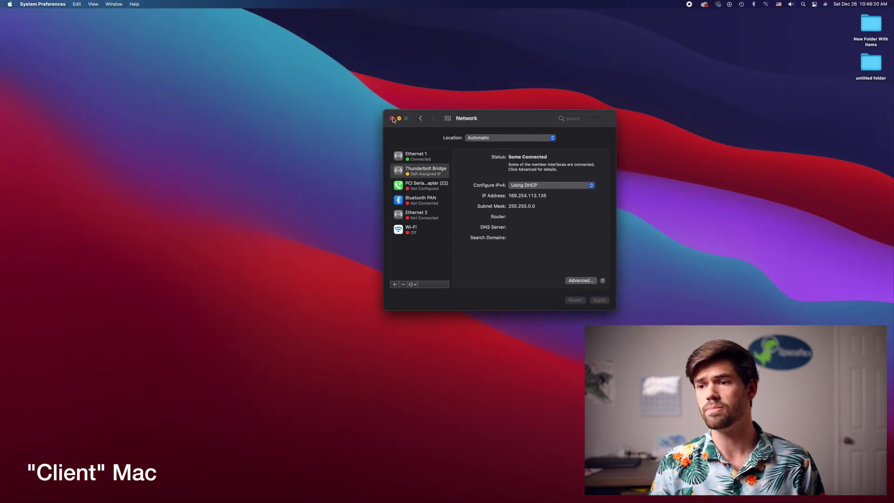
left_click(393, 119)
Step: In a new Finder window, browse Network and open the server MacBook Pro
mouse_move(4, 101)
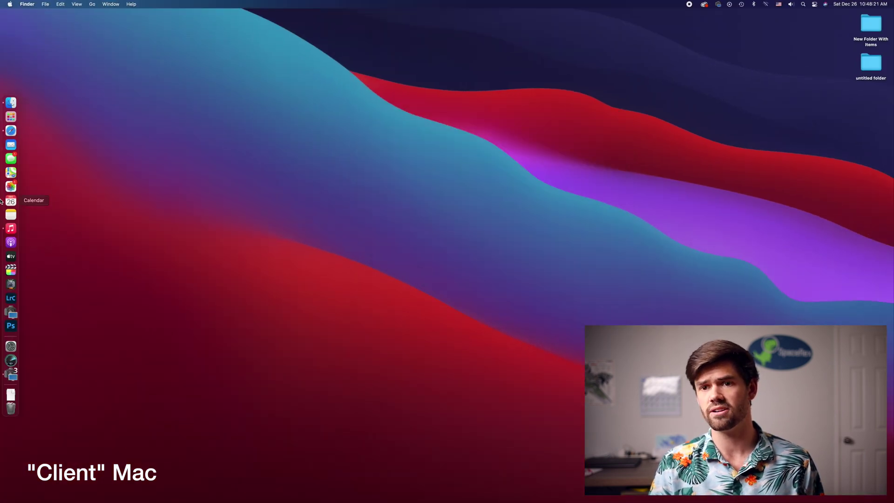
left_click(4, 100)
scroll(281, 199, "down", 5)
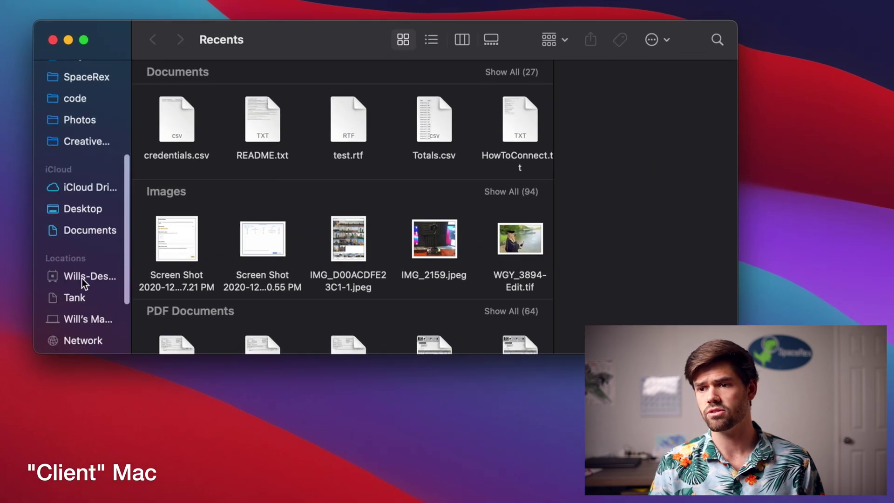
left_click(89, 341)
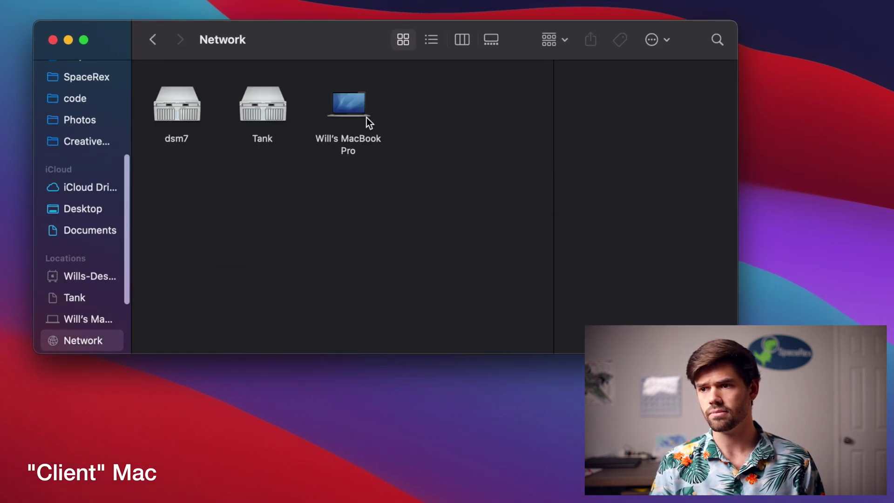
left_click(345, 114)
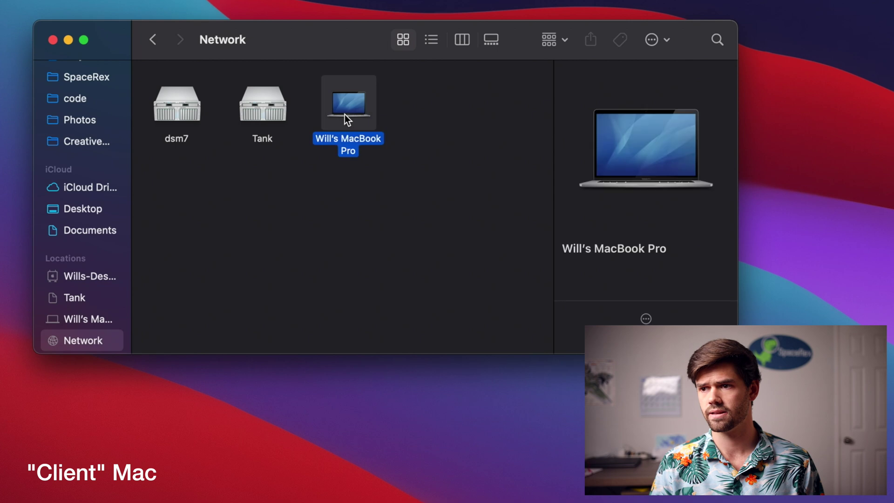
double_click(344, 115)
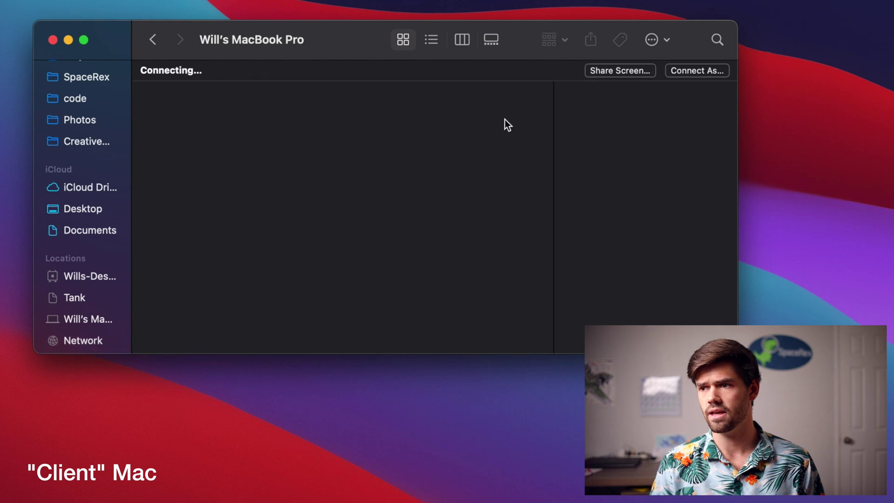
Step: Connect to the server with the saved account, browse its home share, and close the window
left_click(683, 72)
left_click(517, 260)
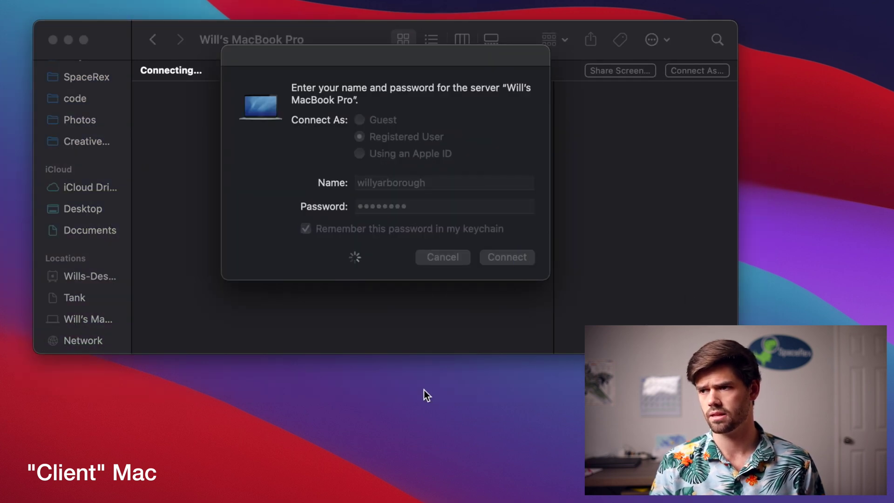
double_click(260, 119)
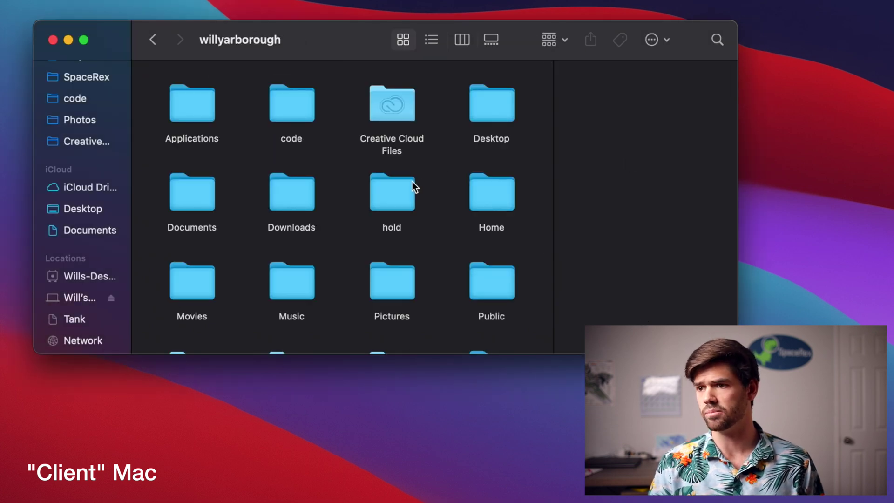
scroll(396, 219, "down", 5)
scroll(393, 222, "up", 5)
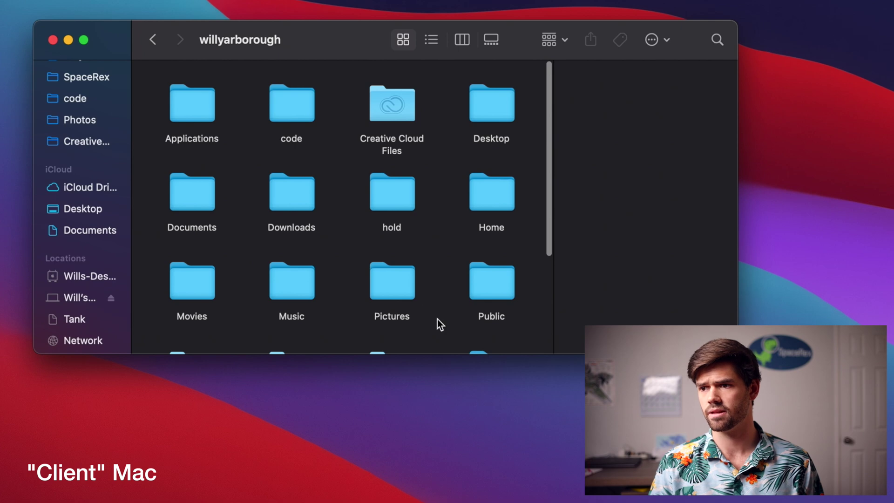
key("super+w")
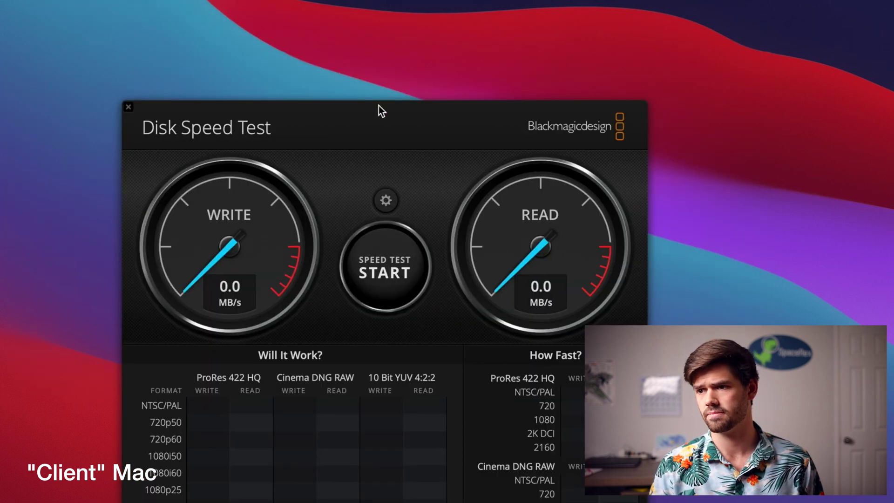
left_click(329, 155)
Step: Speed-test the mounted server home volume, getting 428.5 MB/s write and 705.9 MB/s read
left_click(321, 173)
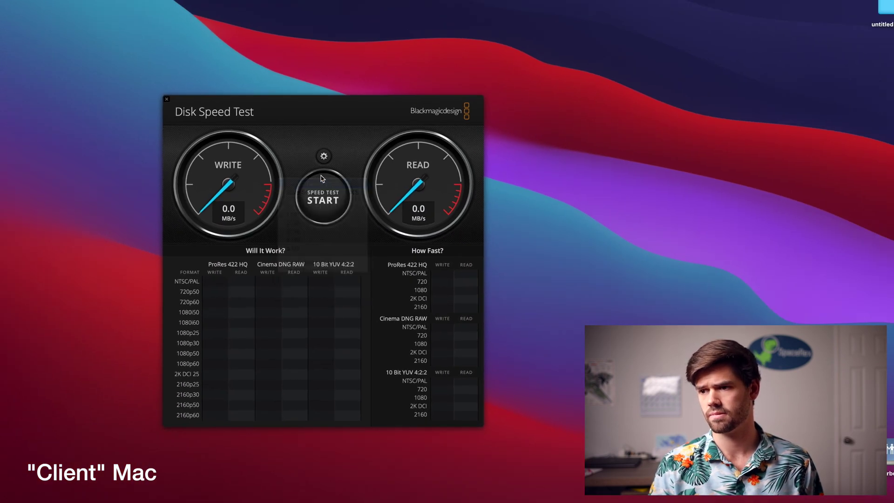
scroll(186, 173, "down", 5)
left_click(189, 134)
left_click(255, 119)
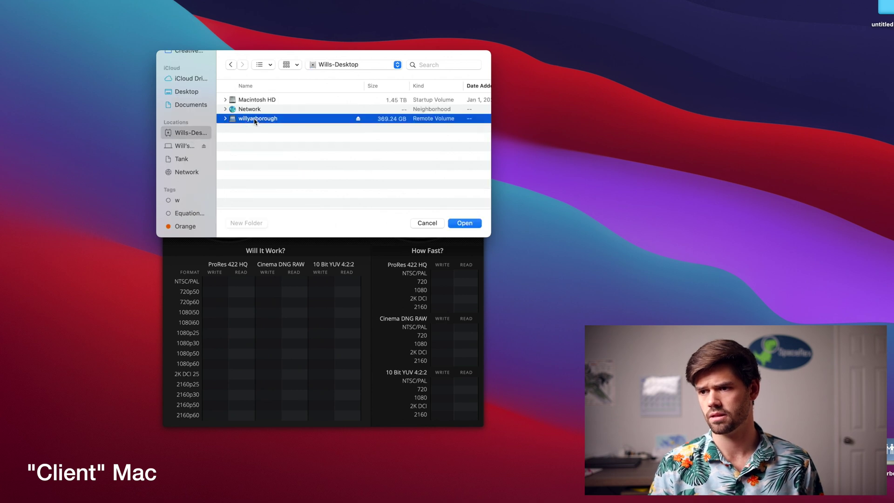
left_click(464, 224)
left_click(323, 198)
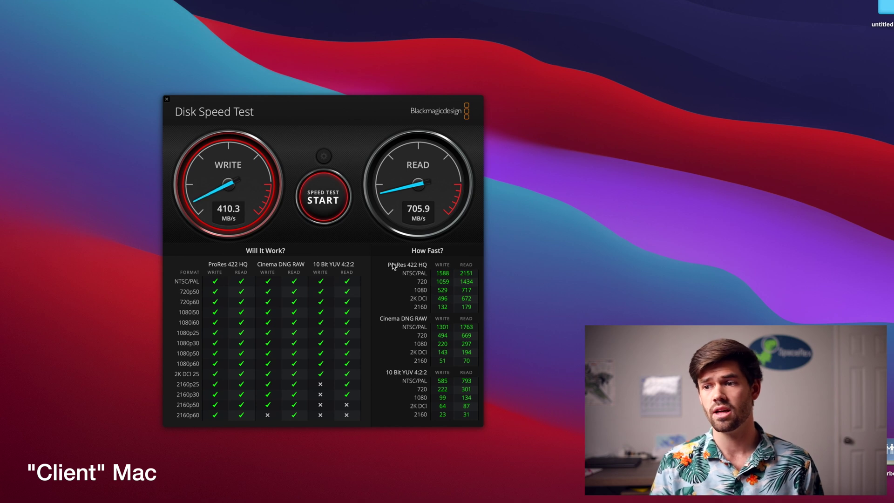
left_click(313, 222)
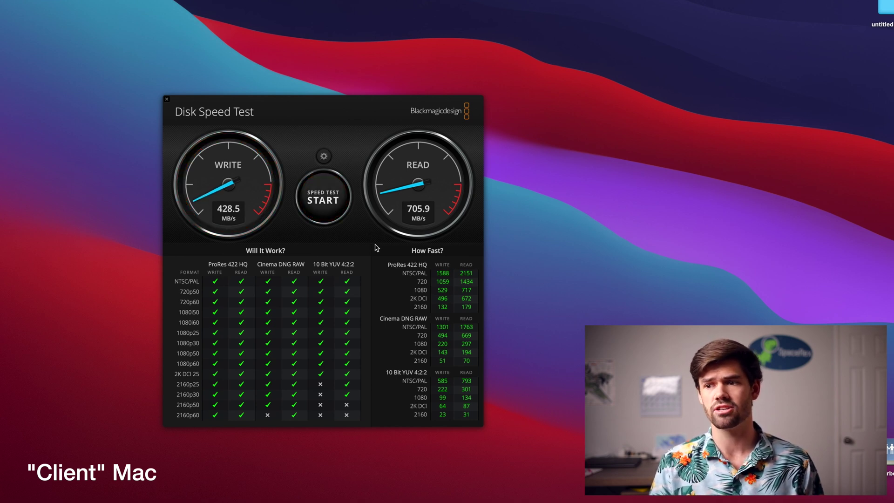